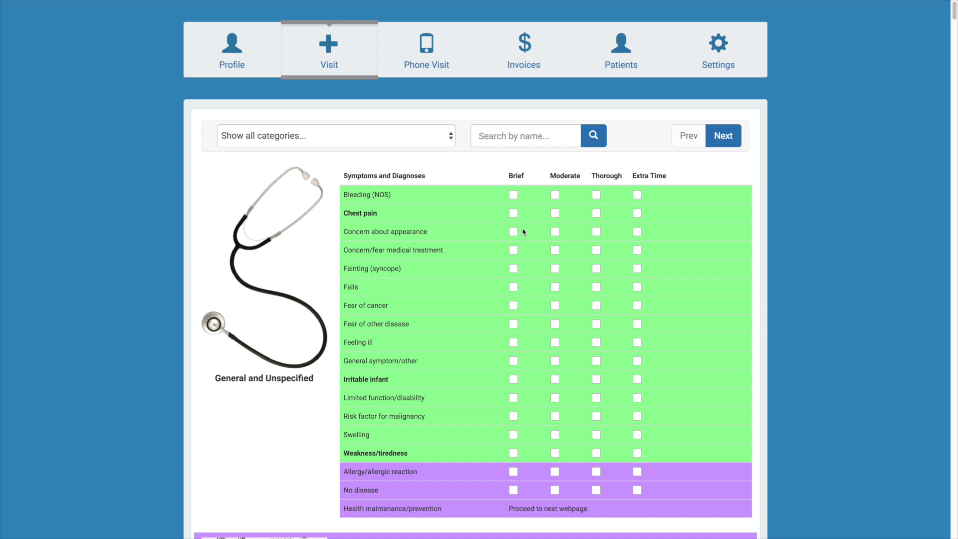
Look through the symptoms and diagnoses grouped by body system, from General and Unspecified to Neurological
{"action": "scroll", "coordinate": [522, 231], "scroll_direction": "down", "scroll_amount": 20}
{"action": "scroll", "coordinate": [523, 238], "scroll_direction": "down", "scroll_amount": 15}
{"action": "scroll", "coordinate": [524, 238], "scroll_direction": "up", "scroll_amount": 6}
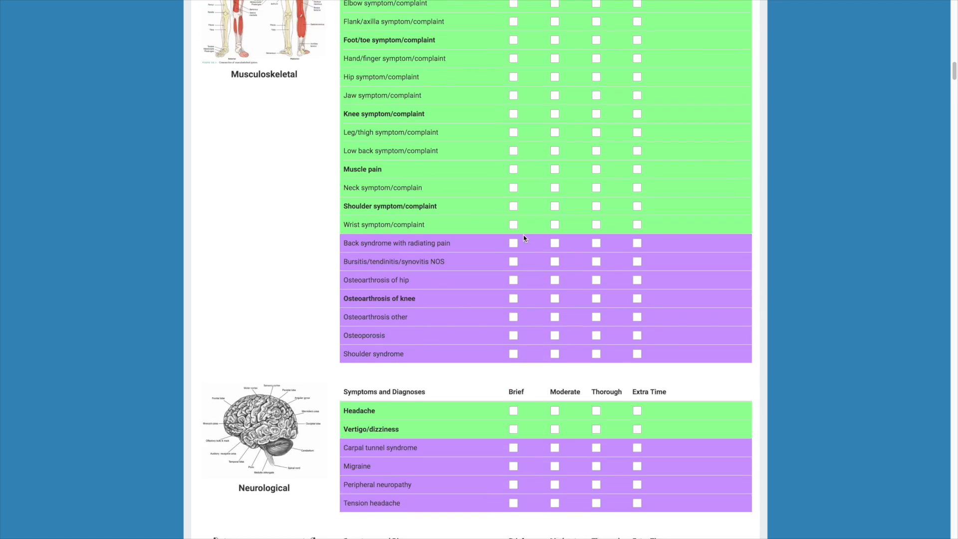
{"action": "scroll", "coordinate": [523, 237], "scroll_direction": "up", "scroll_amount": 5}
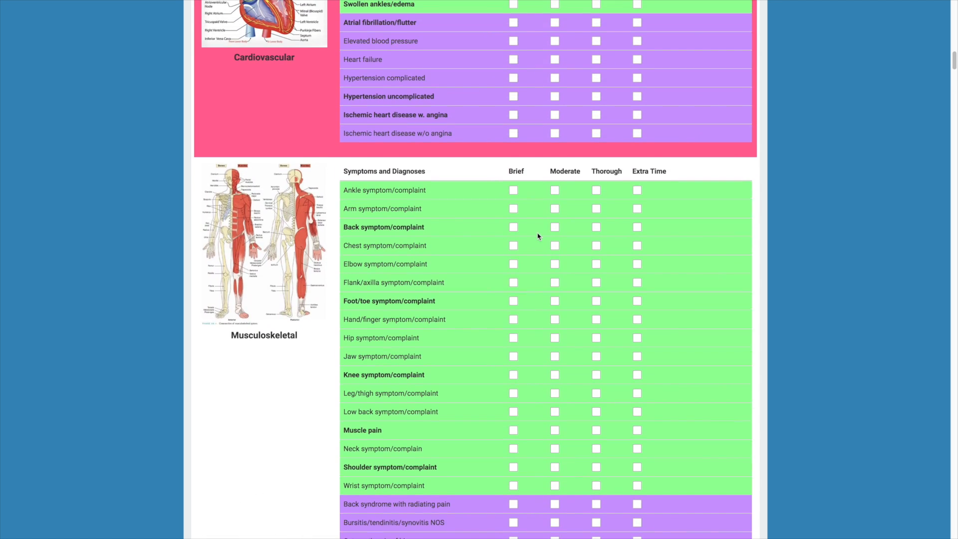
{"action": "scroll", "coordinate": [536, 236], "scroll_direction": "down", "scroll_amount": 10}
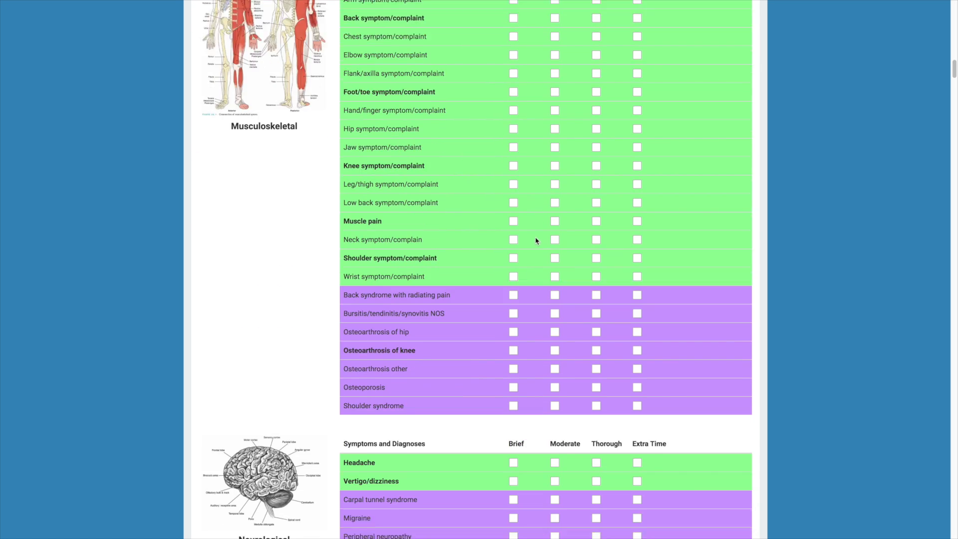
{"action": "scroll", "coordinate": [537, 240], "scroll_direction": "up", "scroll_amount": 9}
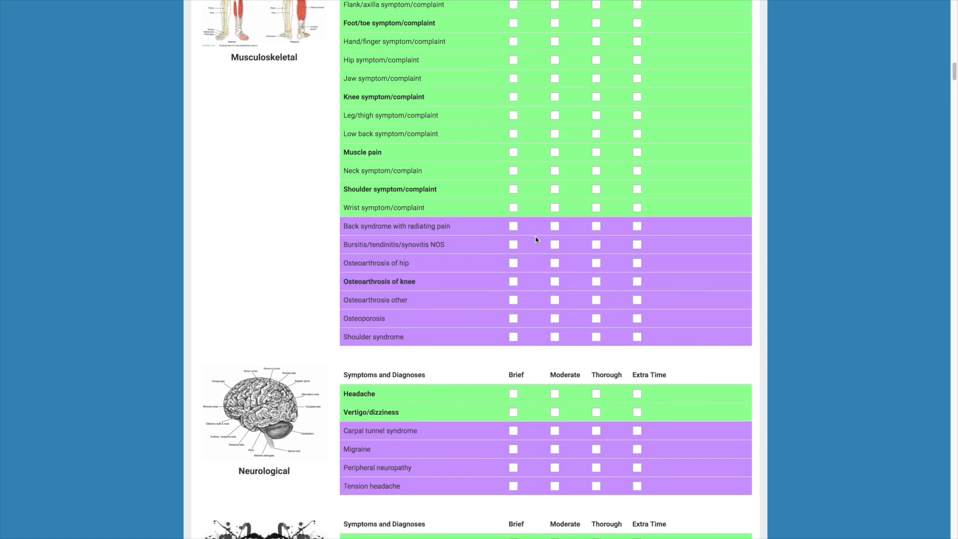
{"action": "scroll", "coordinate": [536, 240], "scroll_direction": "up", "scroll_amount": 9}
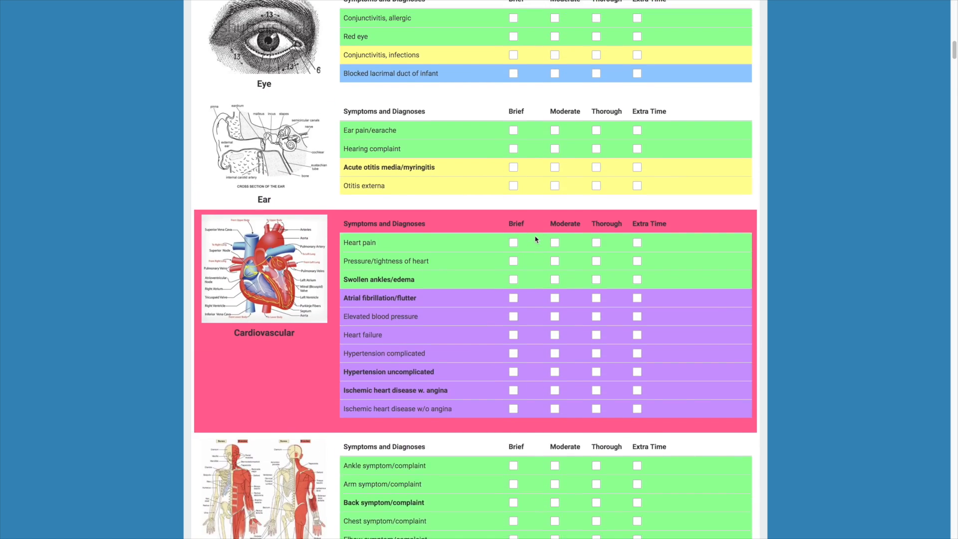
{"action": "scroll", "coordinate": [537, 236], "scroll_direction": "up", "scroll_amount": 6}
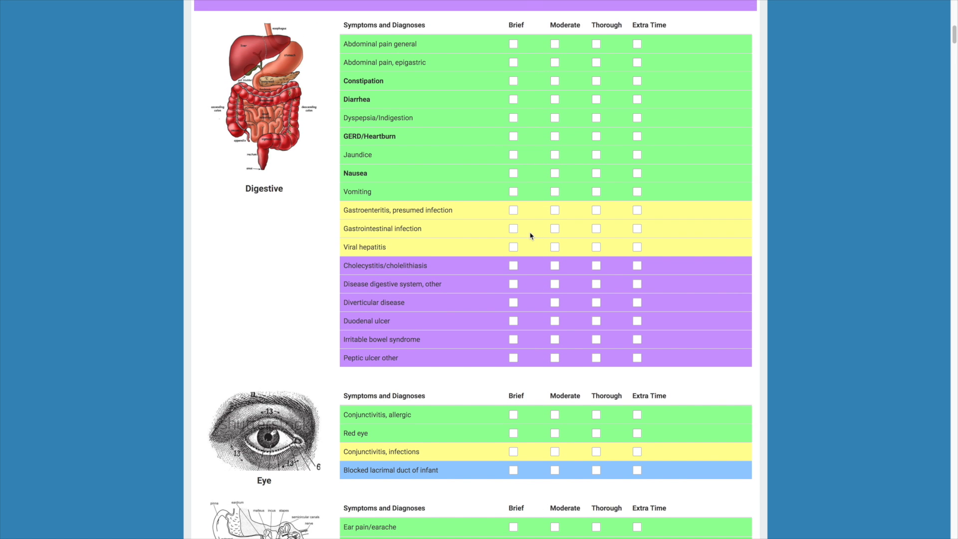
{"action": "scroll", "coordinate": [533, 236], "scroll_direction": "up", "scroll_amount": 11}
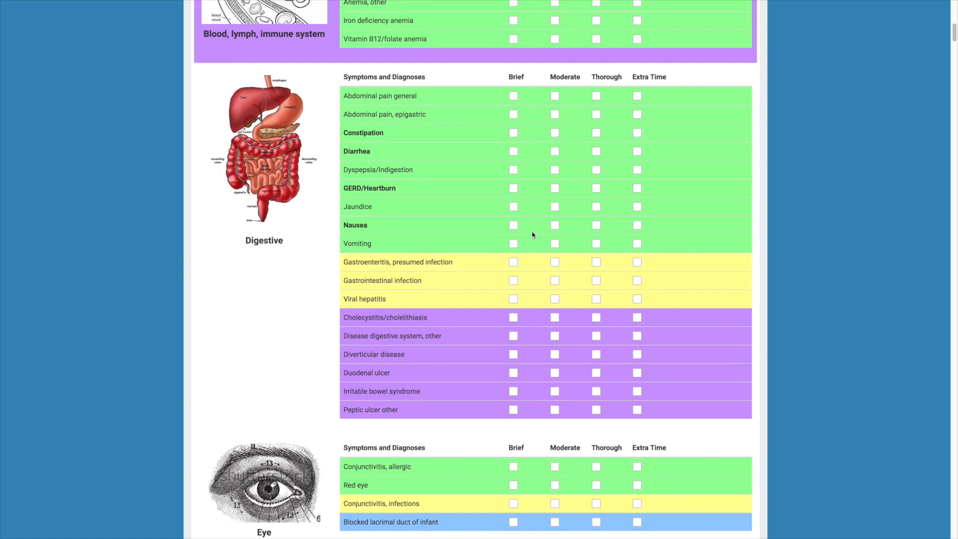
{"action": "scroll", "coordinate": [532, 231], "scroll_direction": "up", "scroll_amount": 2}
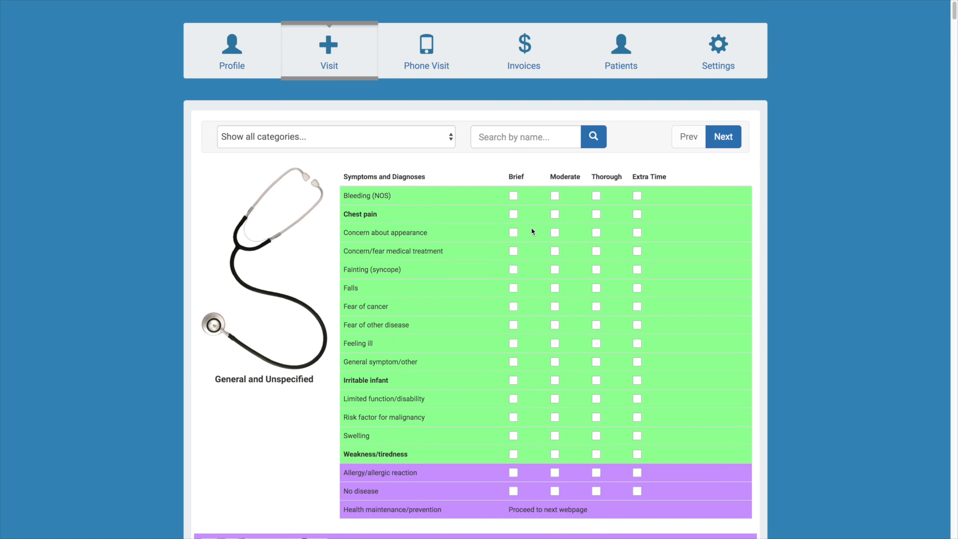
Search the symptoms and diagnoses for "thyroid", then return to the full list
{"action": "left_click", "coordinate": [563, 142]}
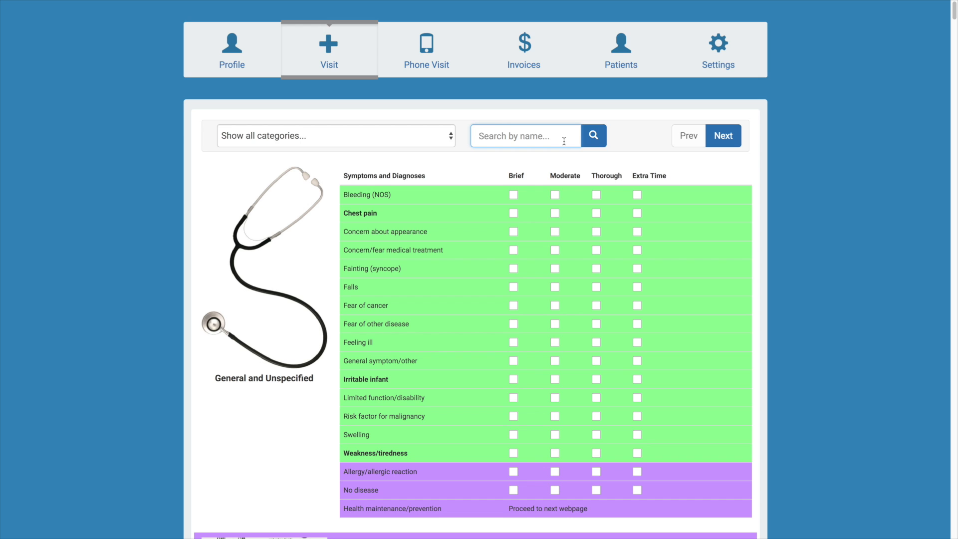
{"action": "type", "text": "thyroid"}
{"action": "key", "text": "Return"}
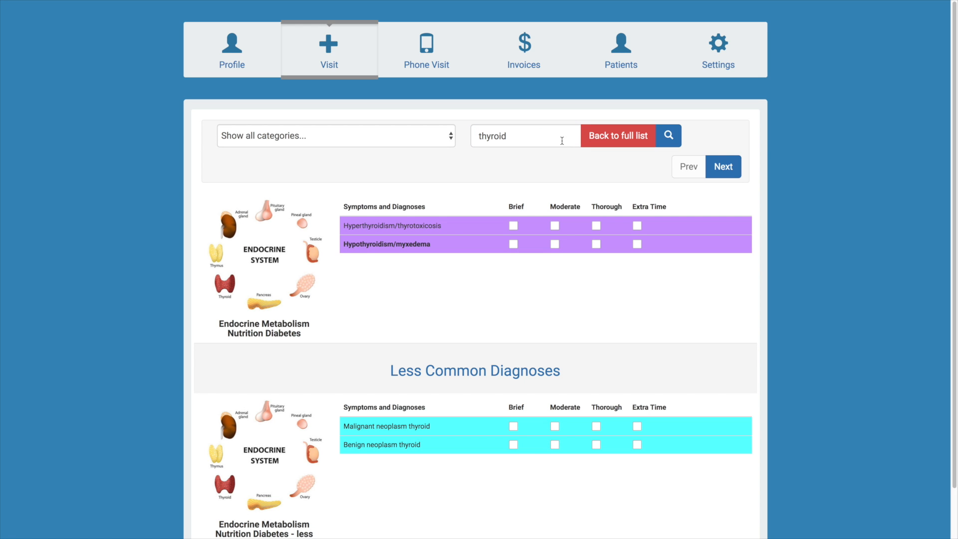
{"action": "left_click", "coordinate": [609, 142]}
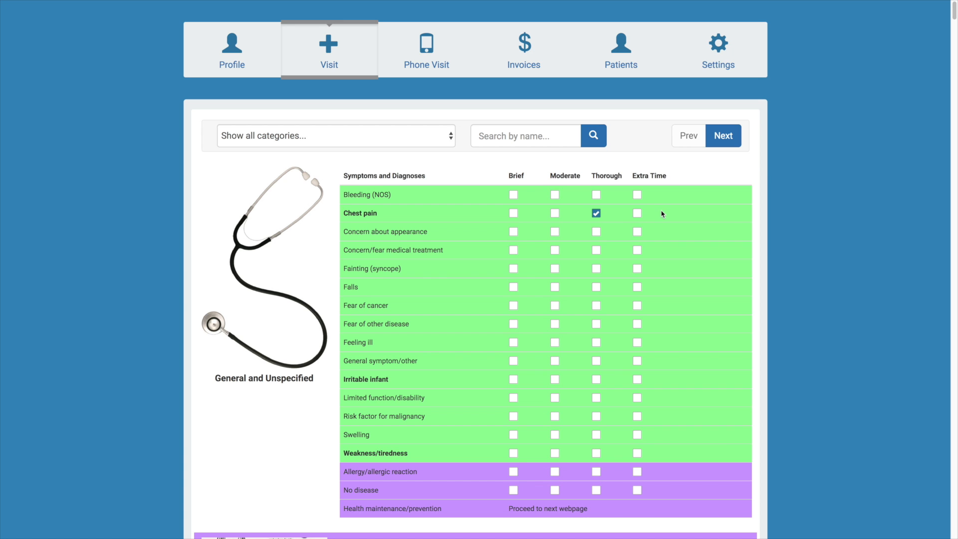
Mark Constipation as Moderate in the Digestive section and Atrial fibrillation/flutter as Brief in the Cardiovascular section
{"action": "scroll", "coordinate": [667, 214], "scroll_direction": "down", "scroll_amount": 10}
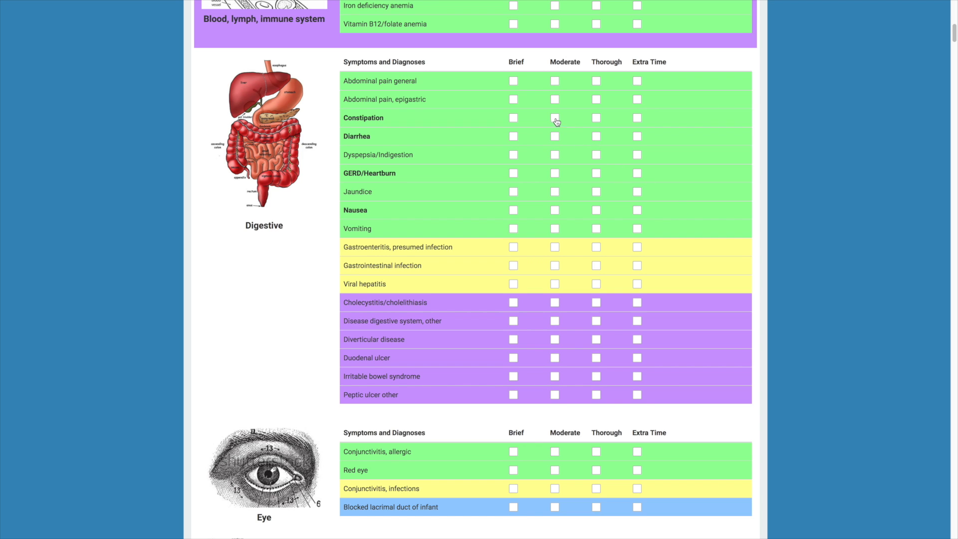
{"action": "scroll", "coordinate": [555, 122], "scroll_direction": "down", "scroll_amount": 5}
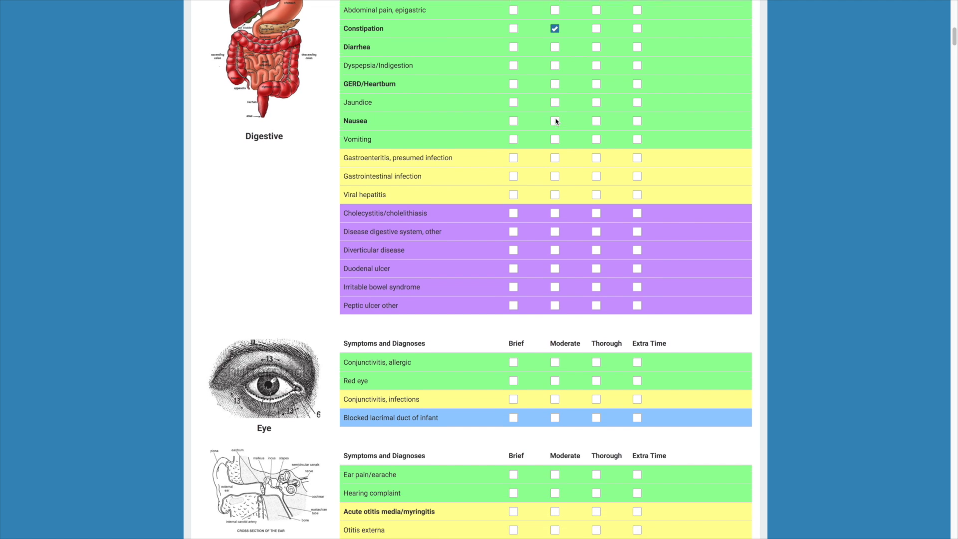
{"action": "scroll", "coordinate": [557, 123], "scroll_direction": "down", "scroll_amount": 7}
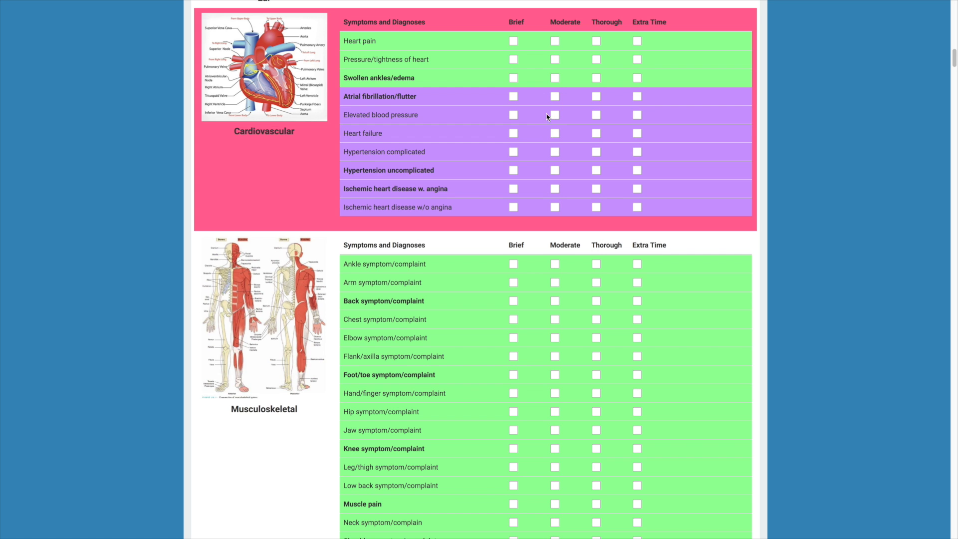
{"action": "left_click", "coordinate": [513, 97]}
Mark Back symptom/complaint as Thorough with Extra Time, using the extra code Unusually long Shared Decision Making and 10 minutes
{"action": "scroll", "coordinate": [528, 115], "scroll_direction": "down", "scroll_amount": 2}
{"action": "scroll", "coordinate": [529, 119], "scroll_direction": "down", "scroll_amount": 1}
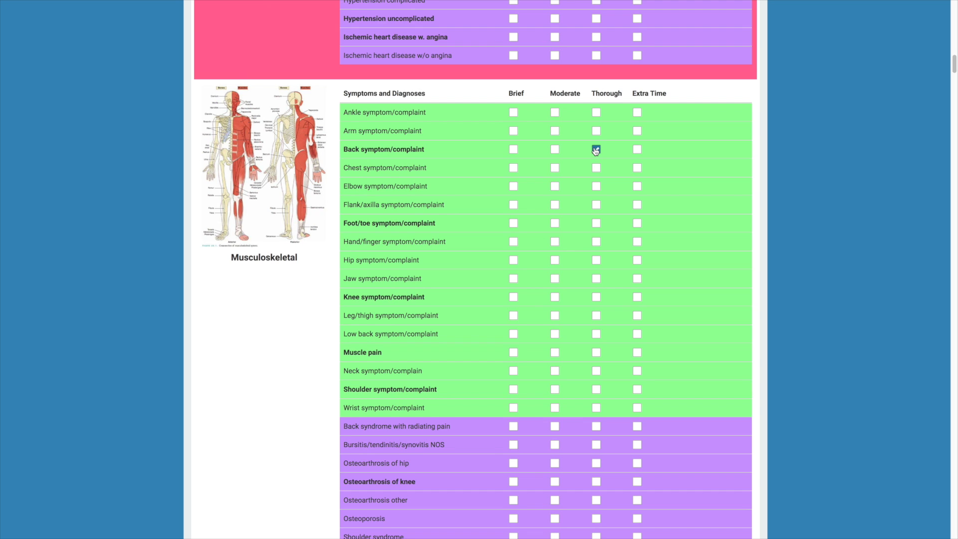
{"action": "left_click", "coordinate": [637, 149]}
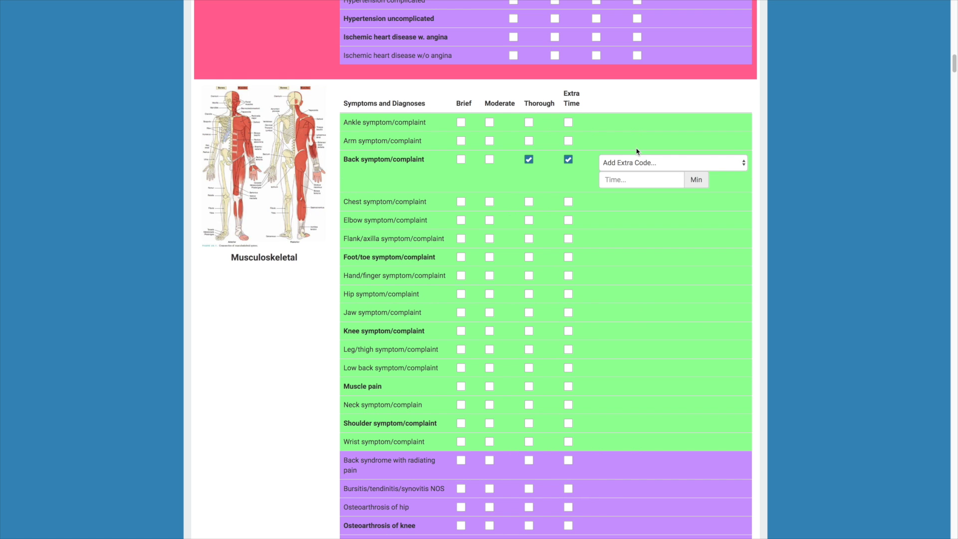
{"action": "left_click", "coordinate": [743, 166]}
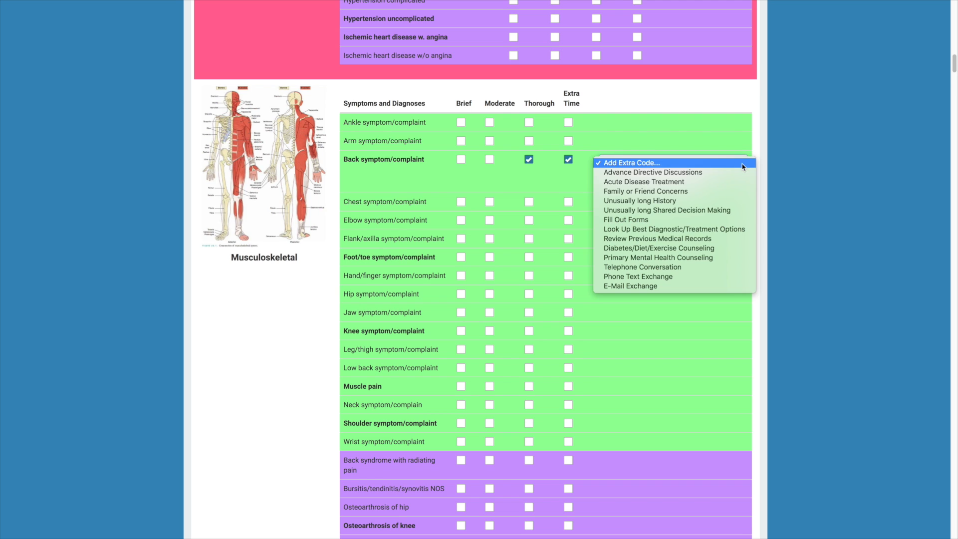
{"action": "left_click", "coordinate": [700, 210]}
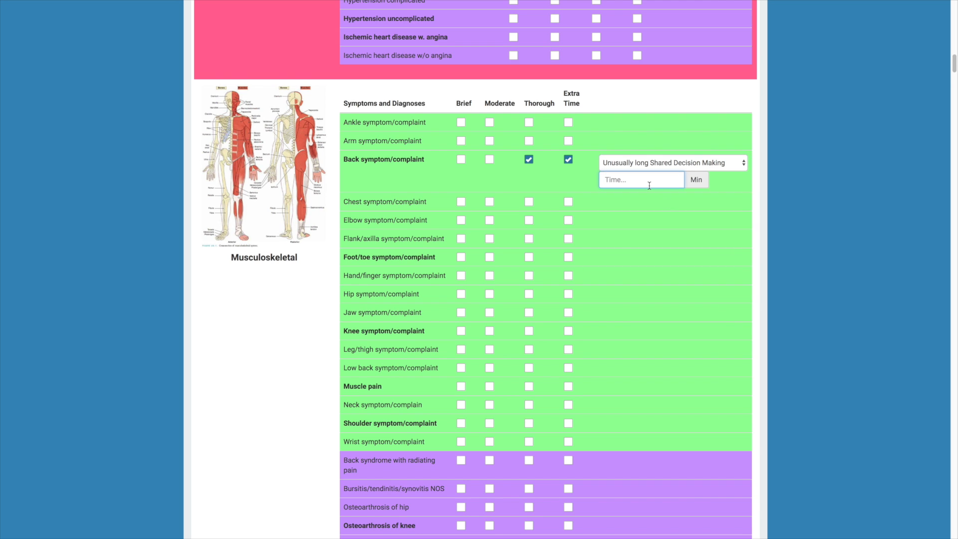
{"action": "type", "text": "10"}
Proceed from the symptoms and diagnoses to the visit's fees and tests page
{"action": "scroll", "coordinate": [710, 213], "scroll_direction": "up", "scroll_amount": 20}
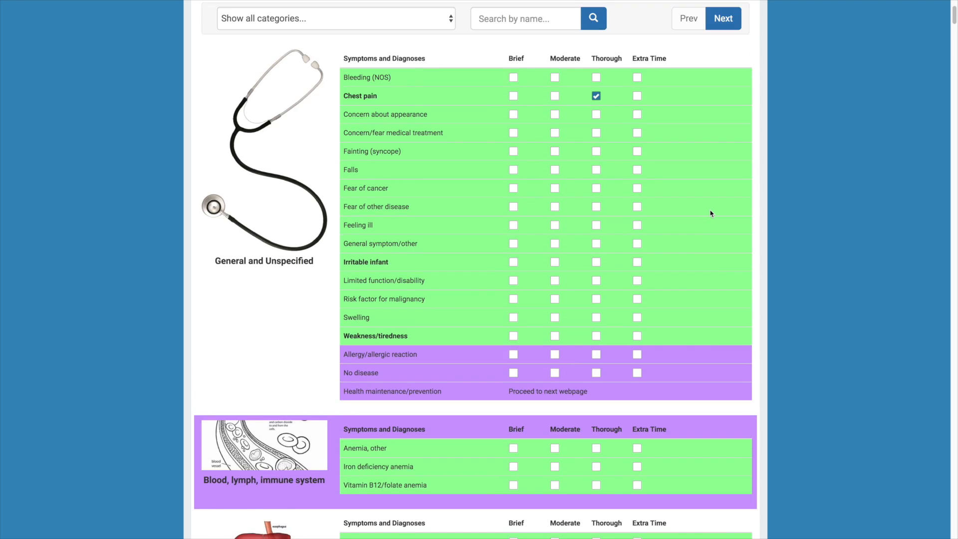
{"action": "scroll", "coordinate": [711, 213], "scroll_direction": "up", "scroll_amount": 3}
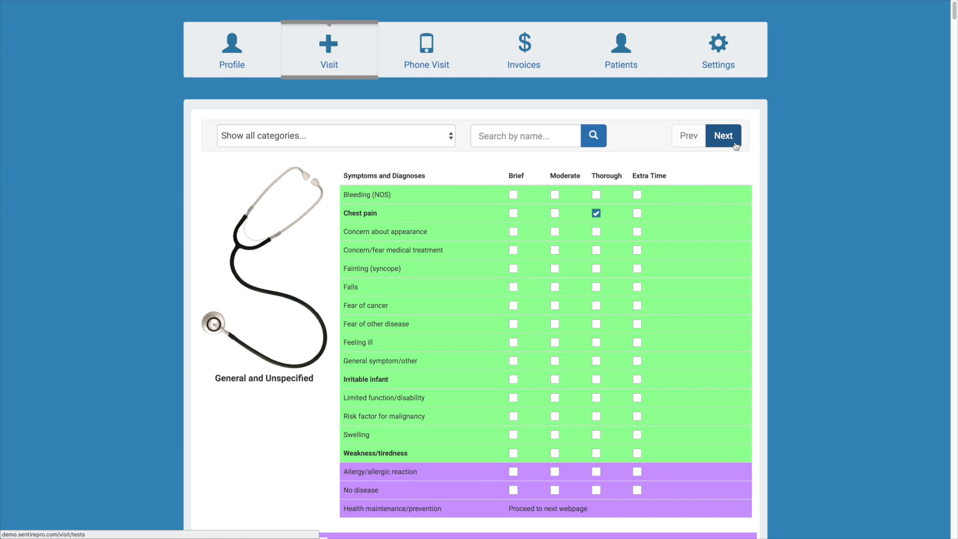
{"action": "left_click", "coordinate": [735, 145]}
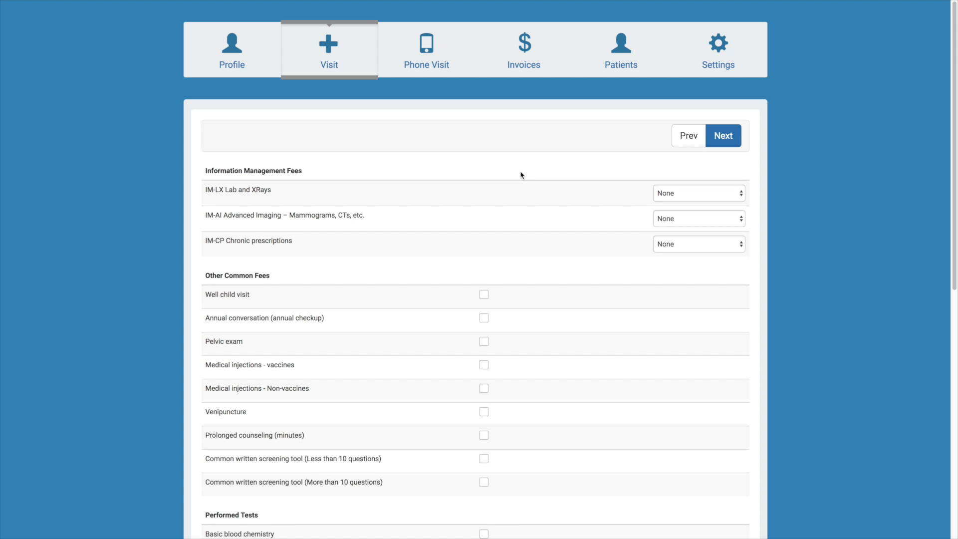
Set the information management fees to 3 for IM-LX Lab and XRays and 2 for IM-CP Chronic prescriptions
{"action": "left_click", "coordinate": [740, 197]}
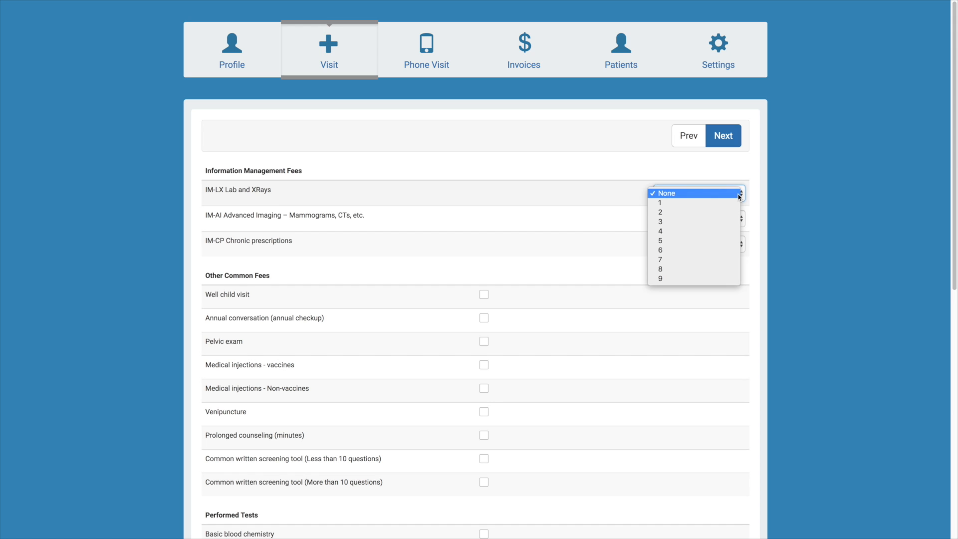
{"action": "left_click", "coordinate": [715, 221]}
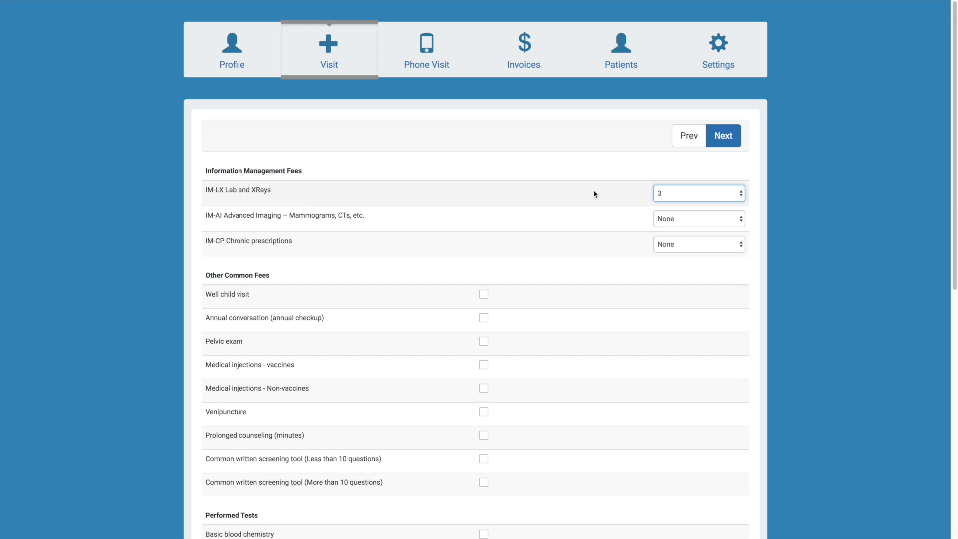
{"action": "left_click", "coordinate": [740, 247]}
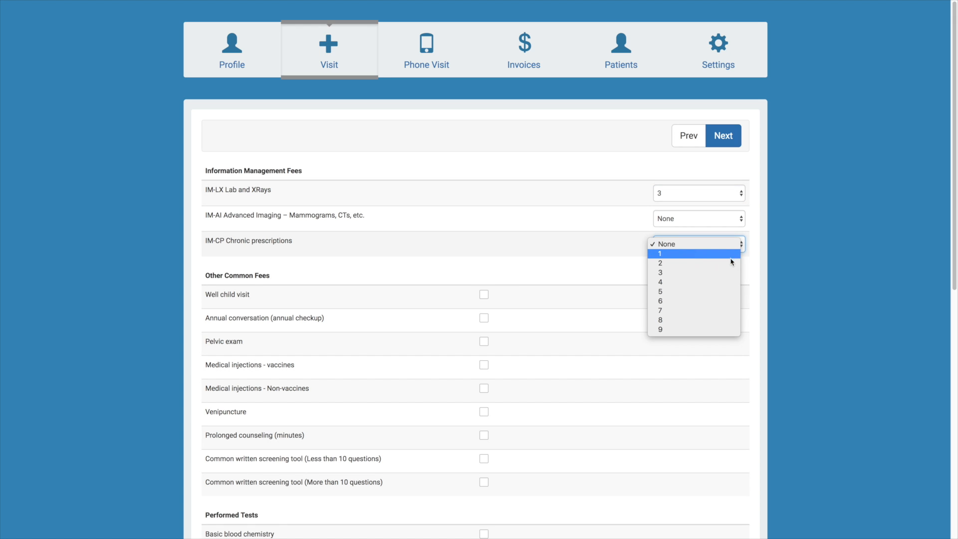
{"action": "left_click", "coordinate": [677, 262]}
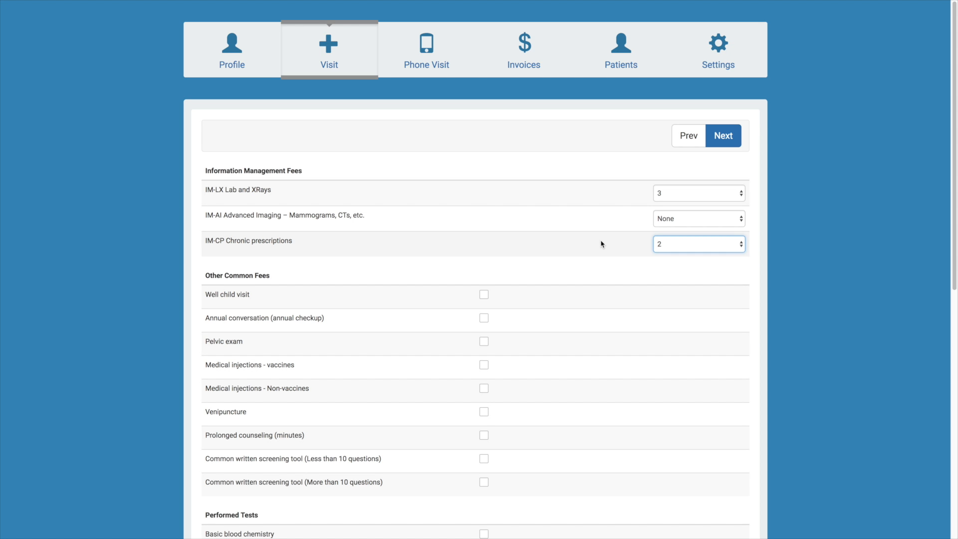
Review the other common fees and performed tests without selecting any, and continue to the procedures page
{"action": "scroll", "coordinate": [601, 247], "scroll_direction": "down", "scroll_amount": 2}
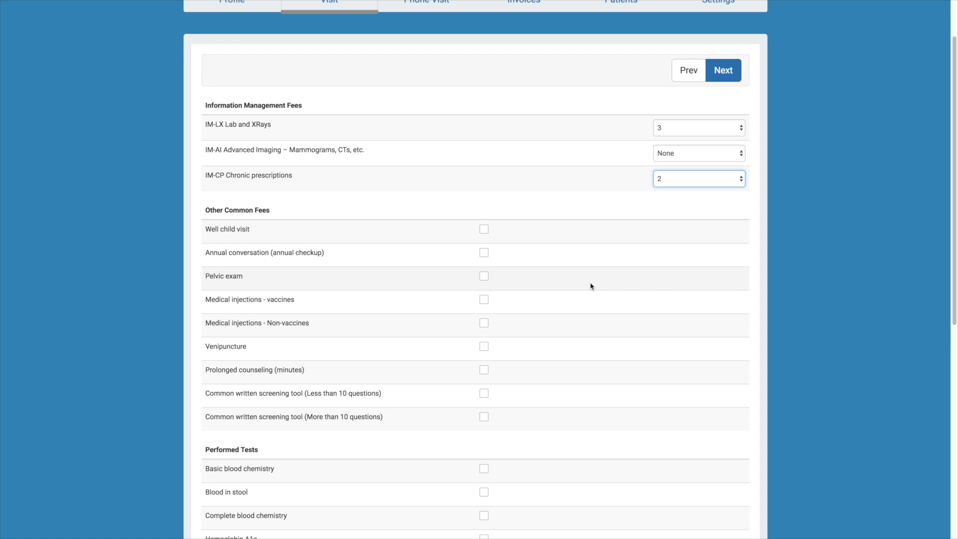
{"action": "scroll", "coordinate": [591, 286], "scroll_direction": "down", "scroll_amount": 6}
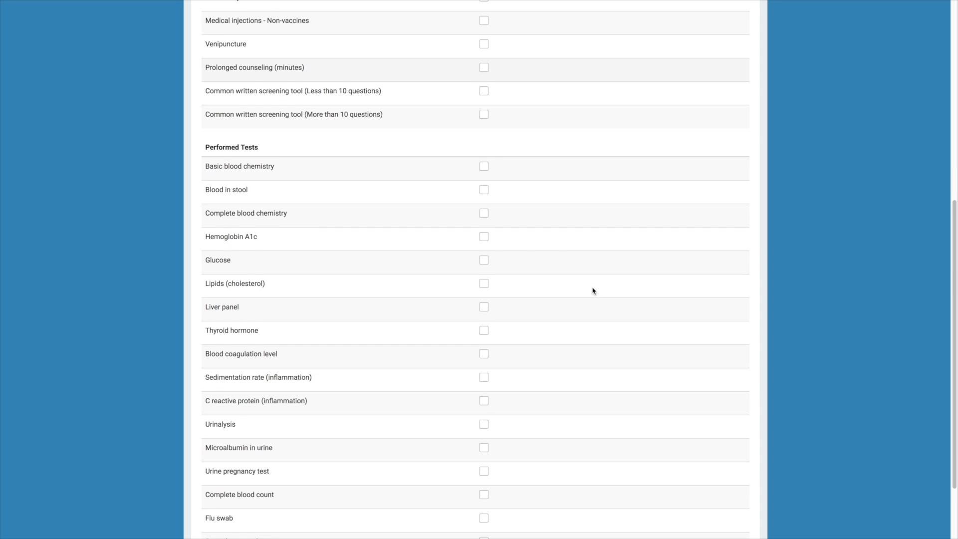
{"action": "scroll", "coordinate": [593, 290], "scroll_direction": "down", "scroll_amount": 2}
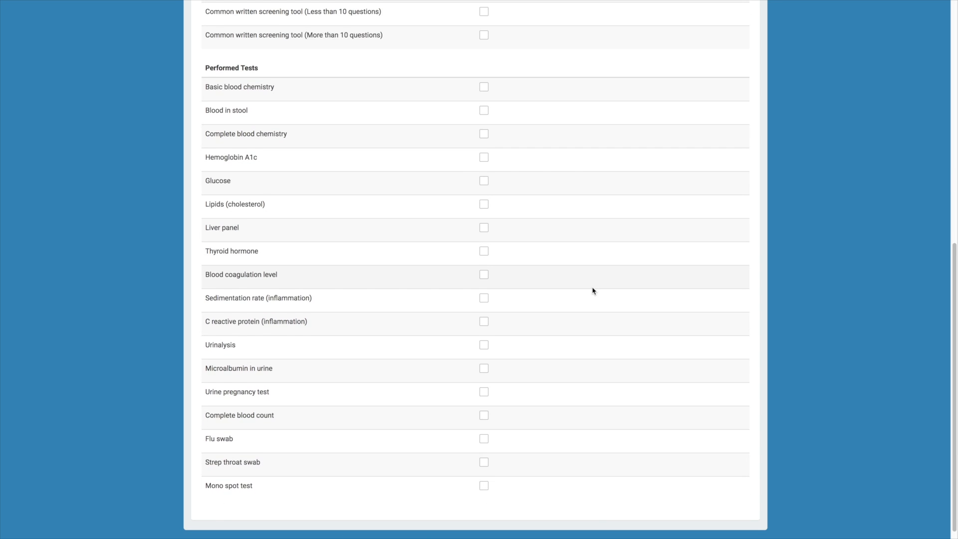
{"action": "scroll", "coordinate": [592, 287], "scroll_direction": "up", "scroll_amount": 8}
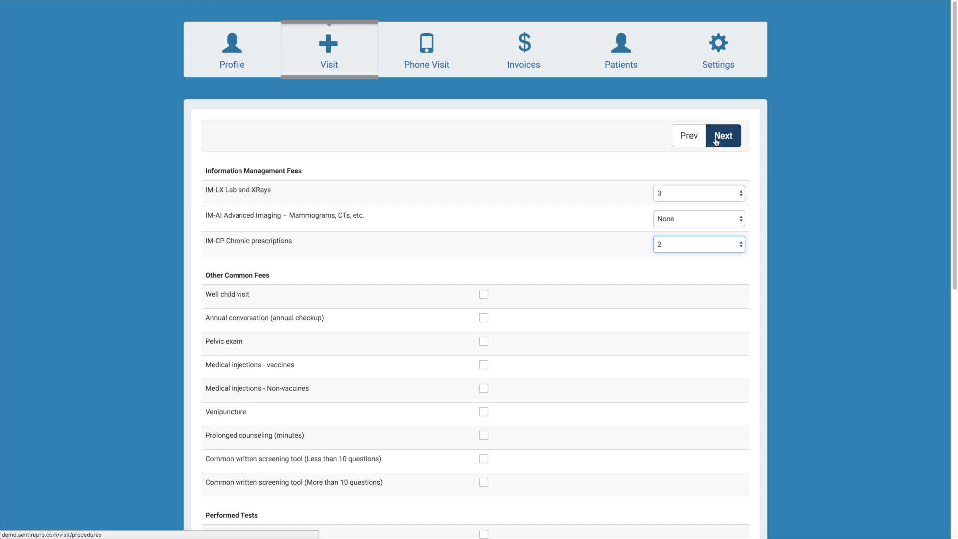
{"action": "left_click", "coordinate": [716, 143]}
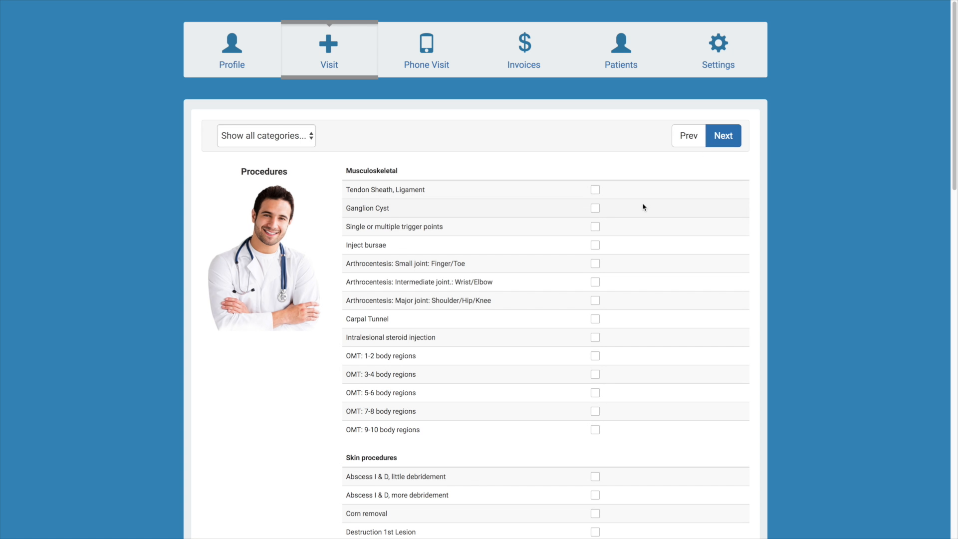
Review the musculoskeletal, skin, women's health and other procedures without selecting any, and continue to the bill summary page
{"action": "scroll", "coordinate": [642, 206], "scroll_direction": "down", "scroll_amount": 12}
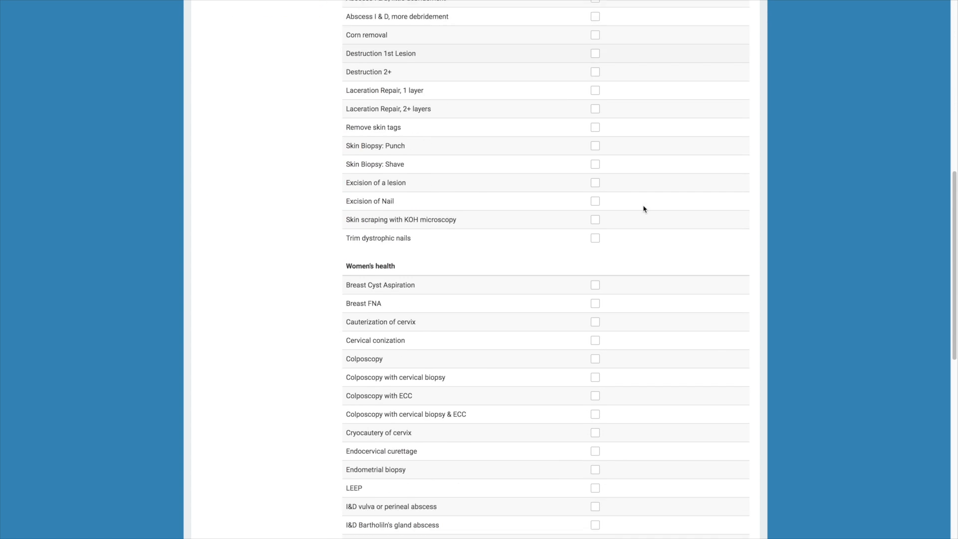
{"action": "scroll", "coordinate": [643, 208], "scroll_direction": "down", "scroll_amount": 7}
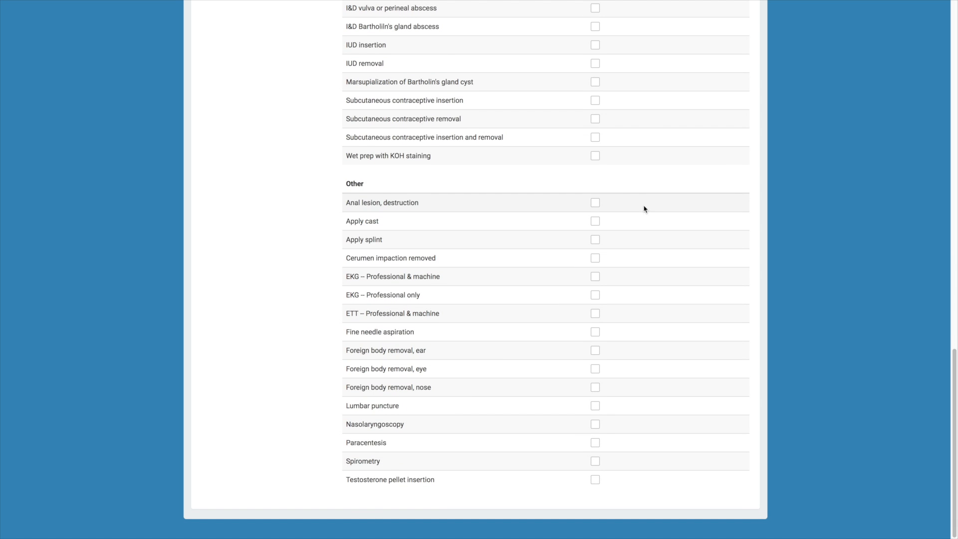
{"action": "scroll", "coordinate": [642, 215], "scroll_direction": "up", "scroll_amount": 1}
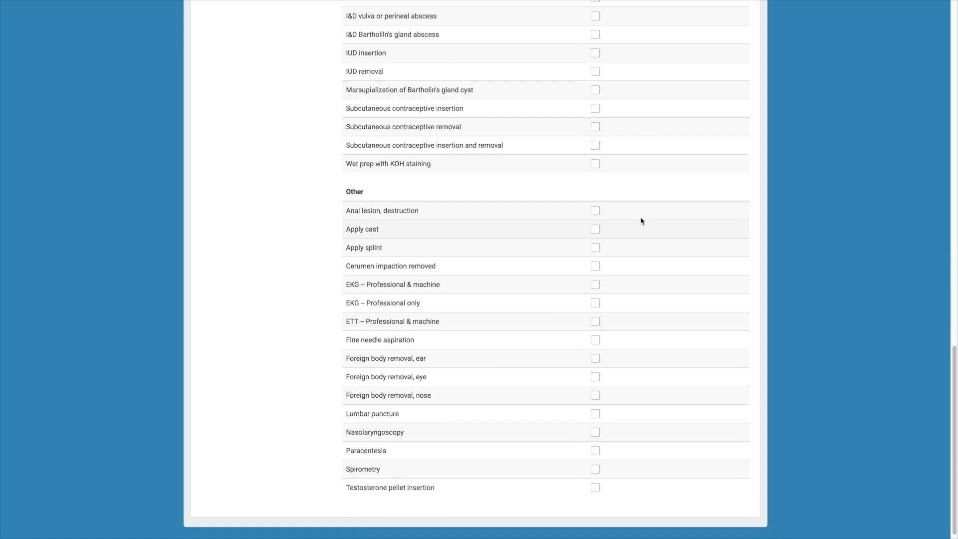
{"action": "scroll", "coordinate": [642, 220], "scroll_direction": "up", "scroll_amount": 6}
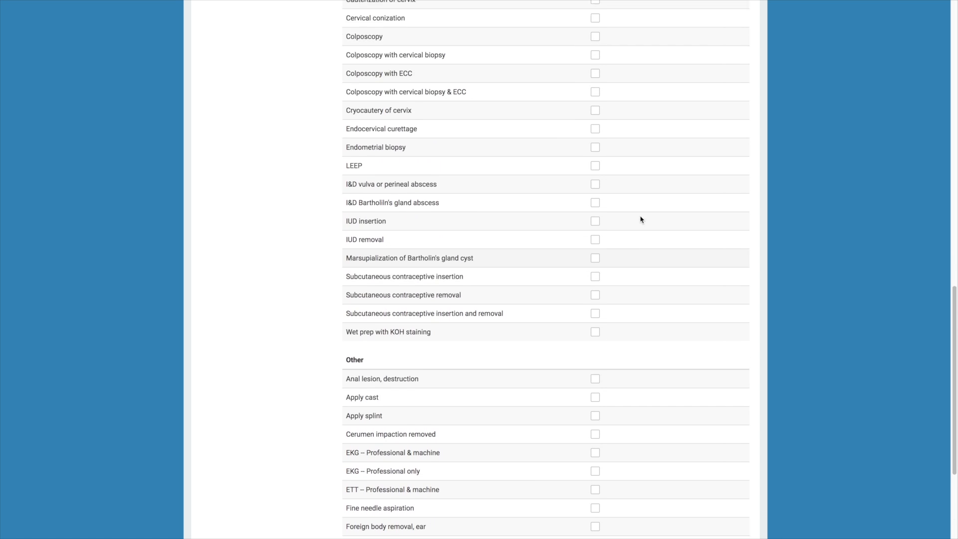
{"action": "scroll", "coordinate": [640, 217], "scroll_direction": "up", "scroll_amount": 11}
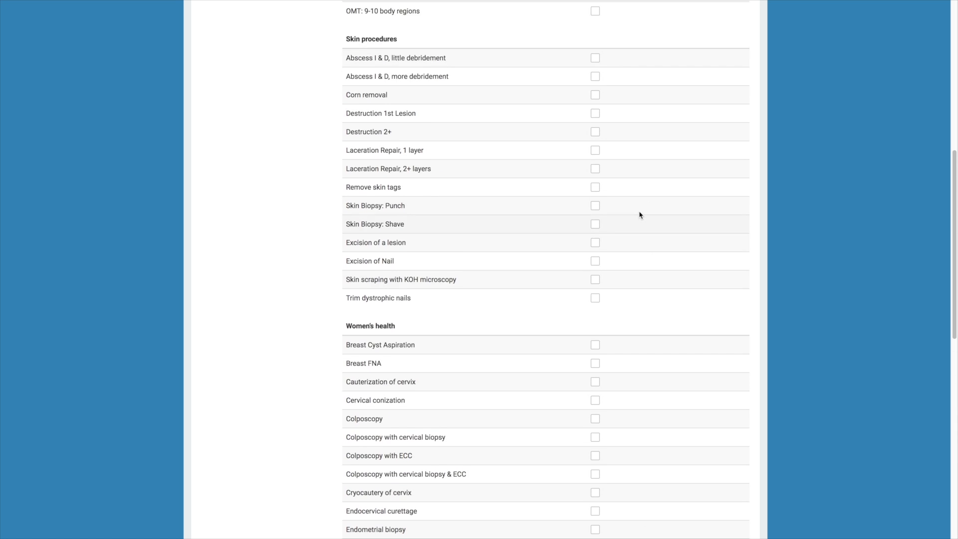
{"action": "scroll", "coordinate": [636, 202], "scroll_direction": "up", "scroll_amount": 2}
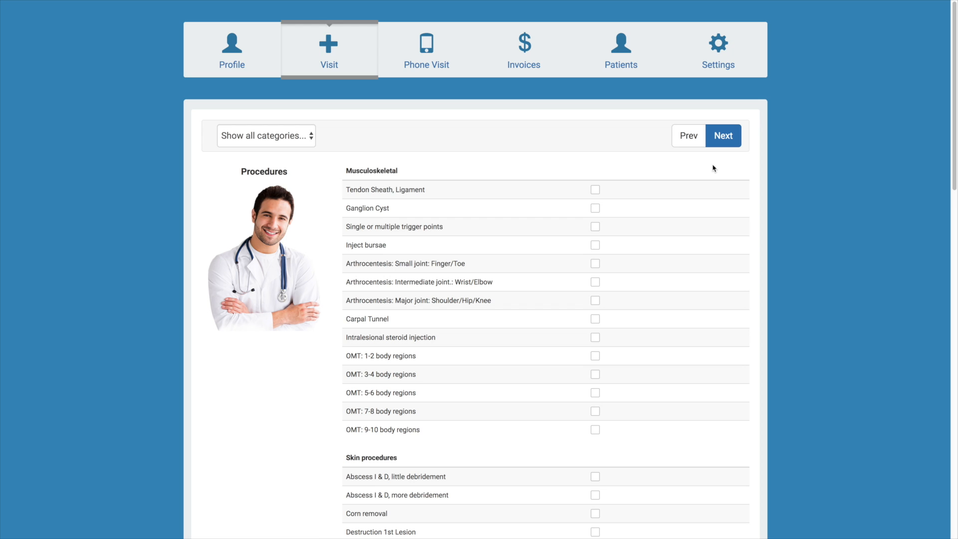
{"action": "left_click", "coordinate": [722, 144]}
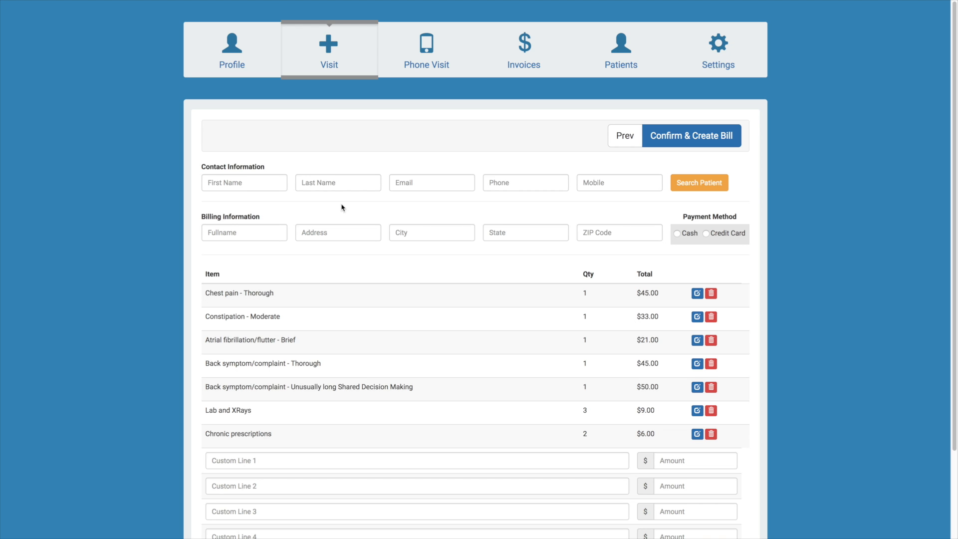
Review the bill summary's itemized charges, custom lines and total, along with the contact and billing fields
{"action": "scroll", "coordinate": [724, 263], "scroll_direction": "down", "scroll_amount": 1}
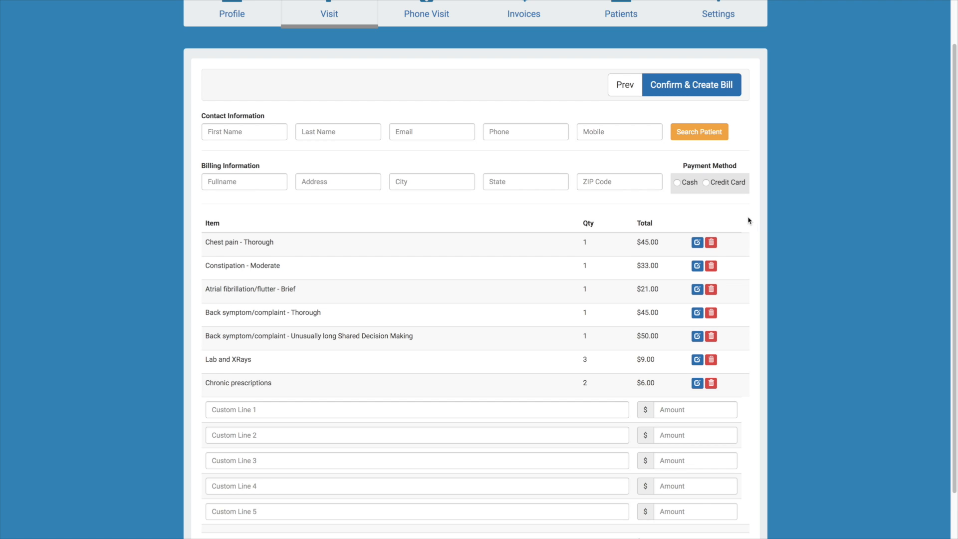
{"action": "scroll", "coordinate": [744, 218], "scroll_direction": "down", "scroll_amount": 1}
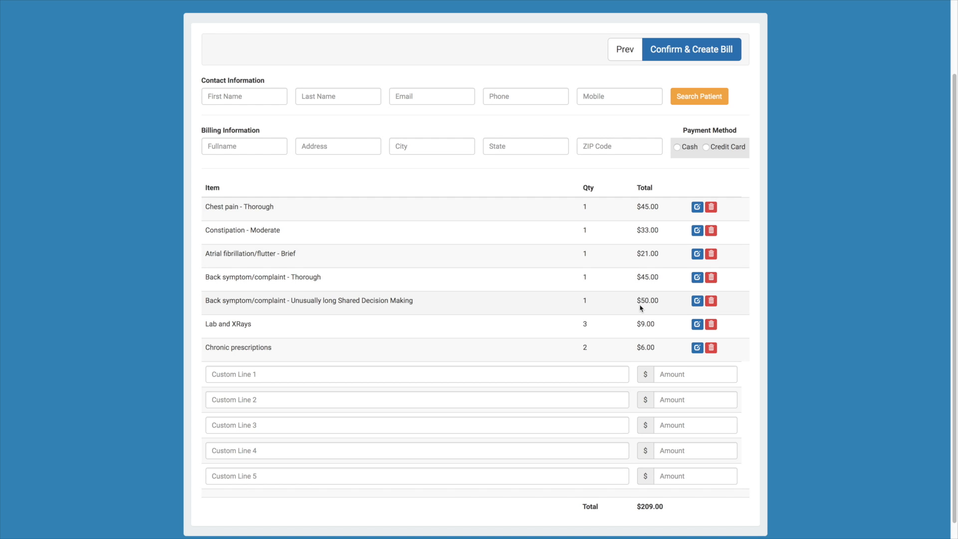
{"action": "scroll", "coordinate": [648, 304], "scroll_direction": "down", "scroll_amount": 1}
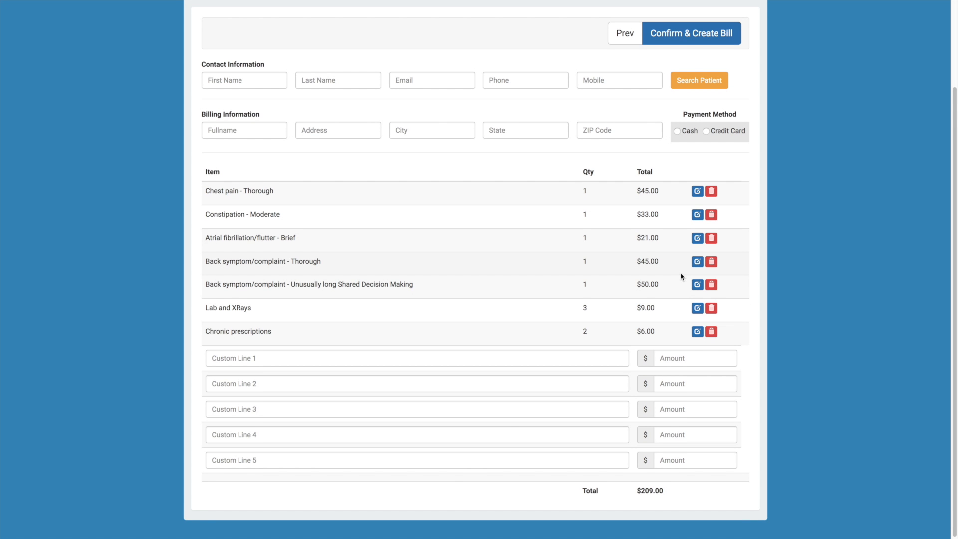
{"action": "scroll", "coordinate": [681, 277], "scroll_direction": "down", "scroll_amount": 1}
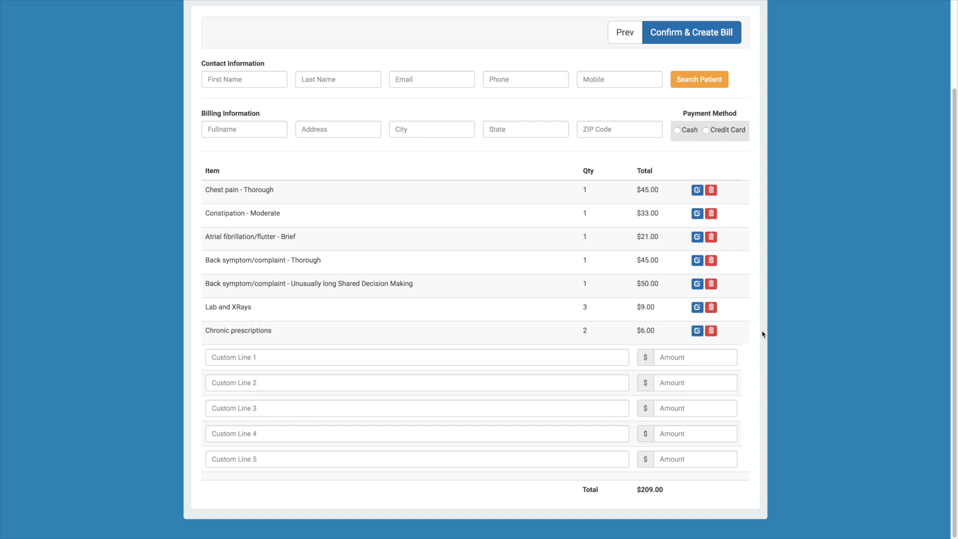
{"action": "scroll", "coordinate": [753, 337], "scroll_direction": "up", "scroll_amount": 1}
{"action": "scroll", "coordinate": [752, 336], "scroll_direction": "up", "scroll_amount": 1}
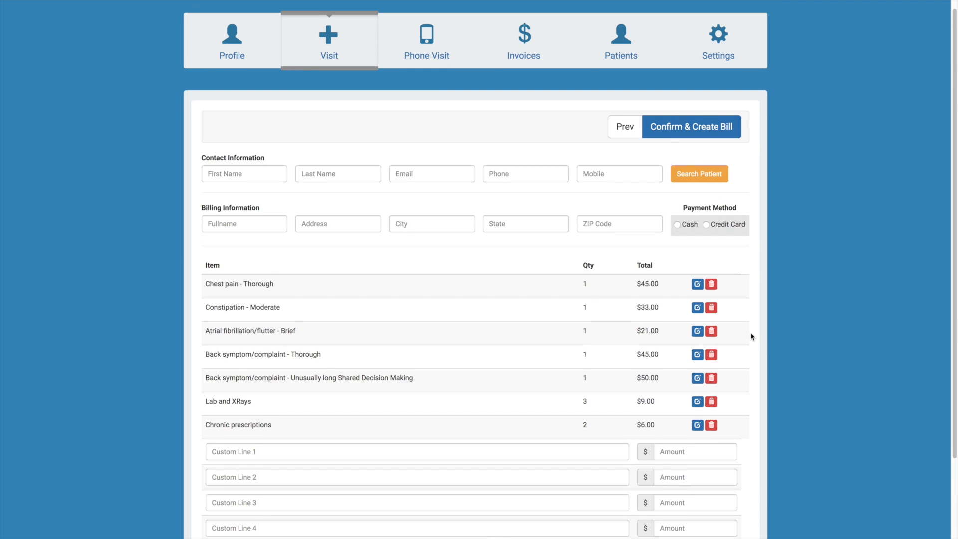